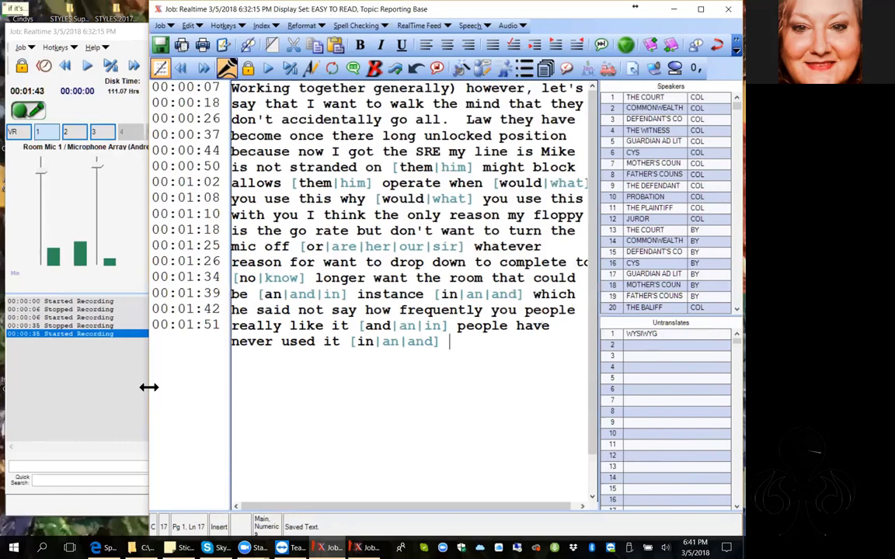
Adjust the recording window's width, then resume recording to continue dictating through 00:03:24
left_click_drag(148, 387, 128, 387)
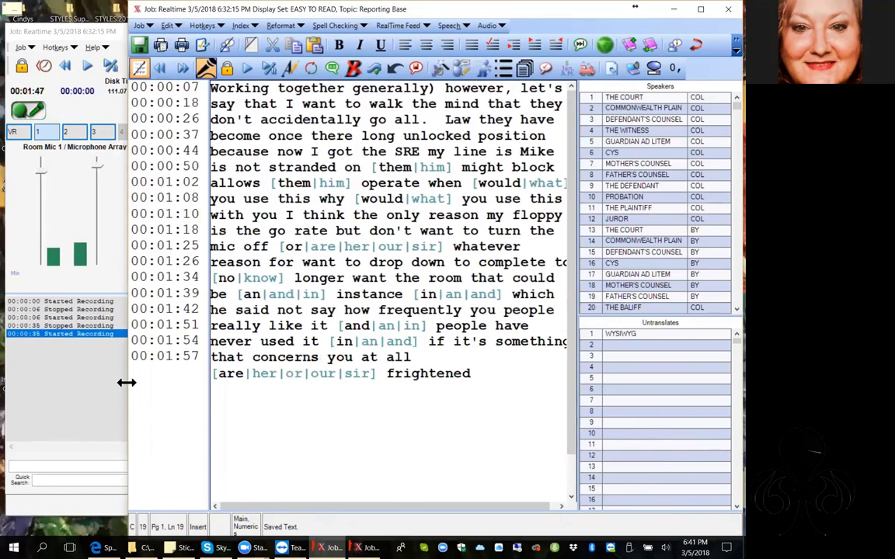
left_click_drag(126, 382, 147, 382)
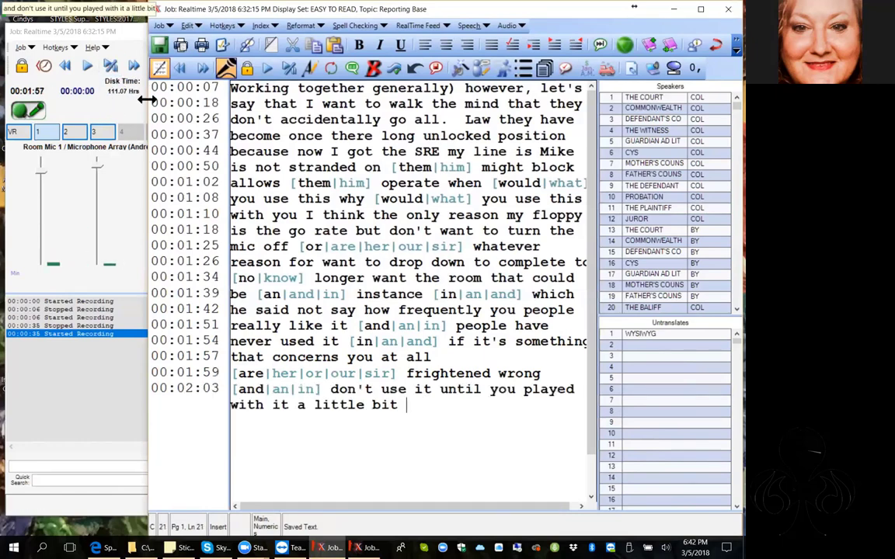
left_click(107, 66)
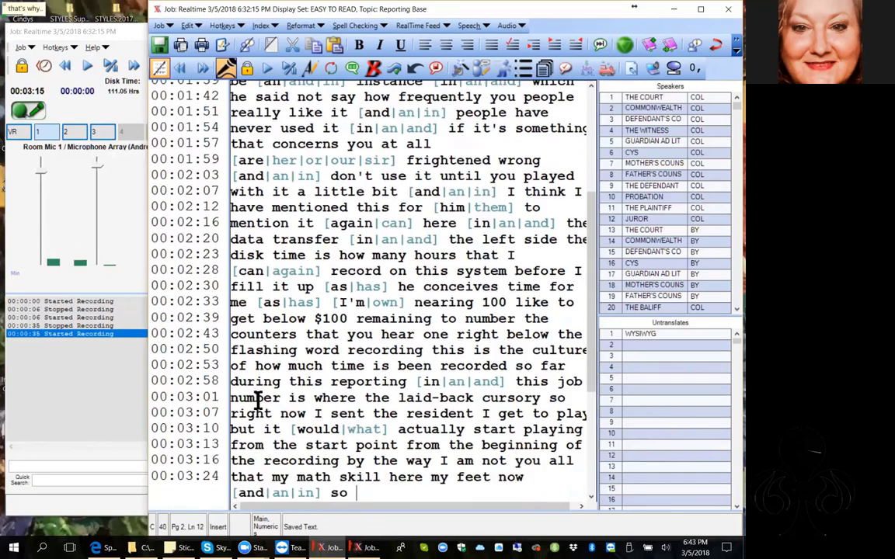
Jump to the 00:00:35 note, pause recording, and play back the Room Mic 2 audio
double_click(46, 326)
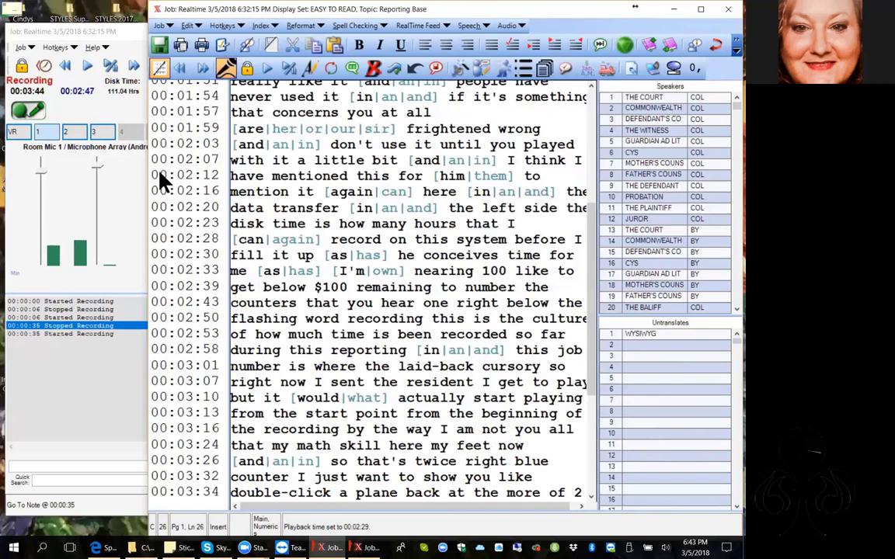
left_click(110, 70)
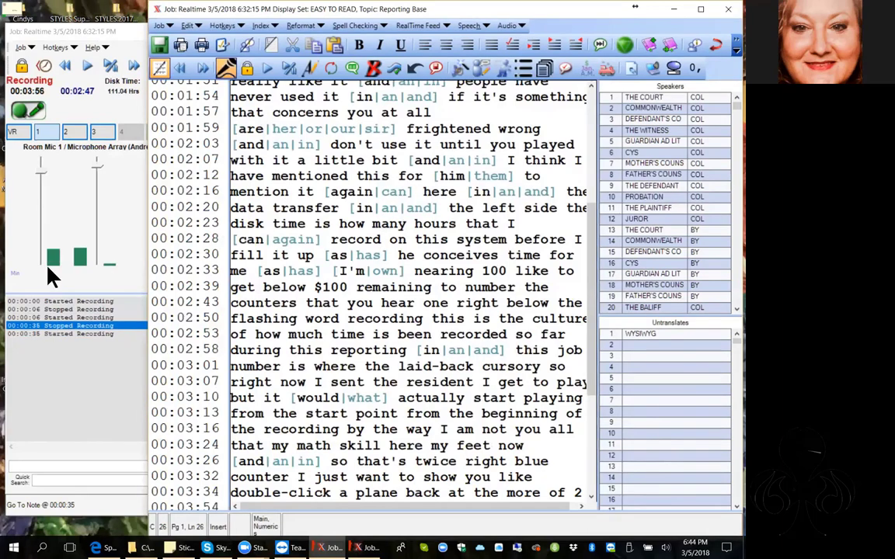
left_click(76, 135)
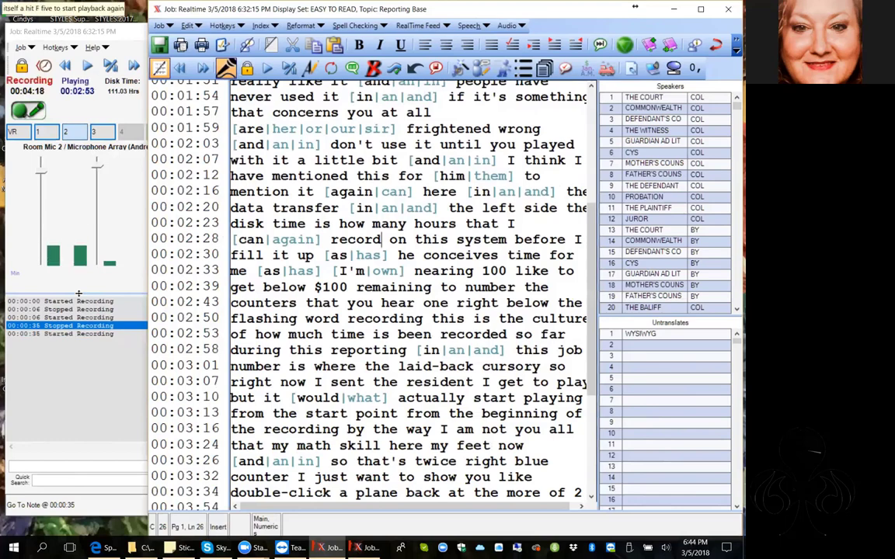
key("F5")
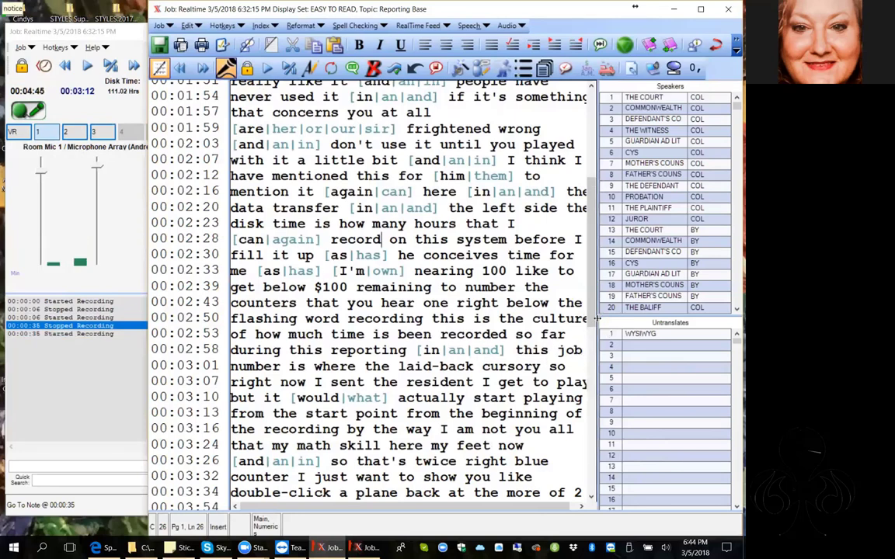
left_click_drag(604, 319, 610, 319)
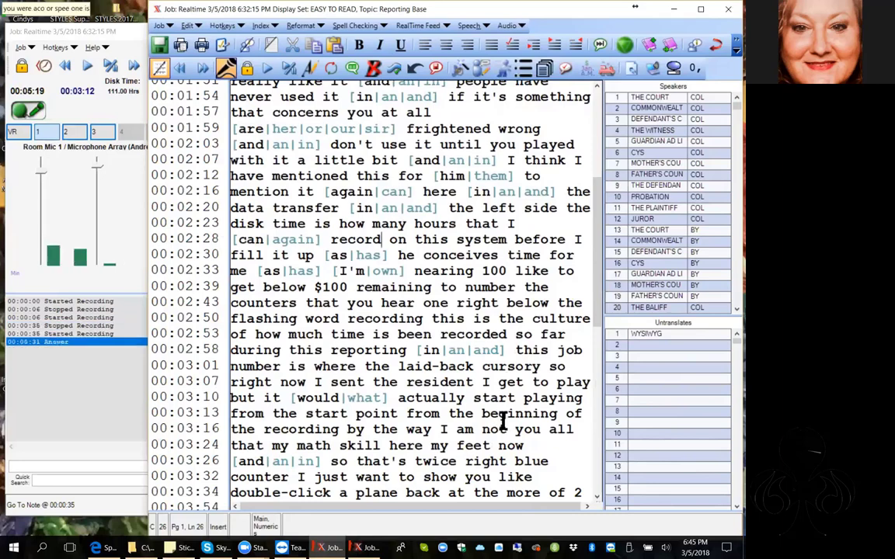
Scroll the transcript up to review the new speaker labels and the test line
scroll(504, 420, "up", 5)
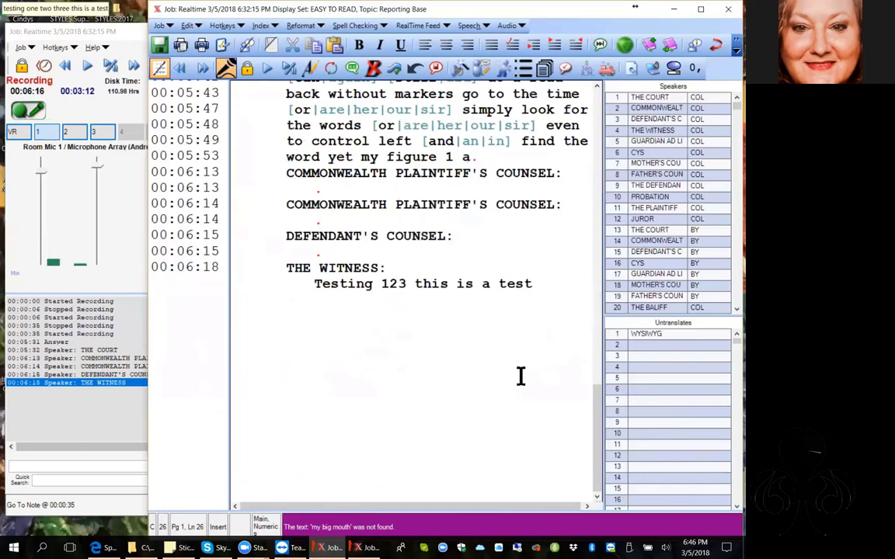
Step up through DEFENDANT'S COUNSEL and THE COURT, then down to both COMMONWEALTH speaker lines
key("Up")
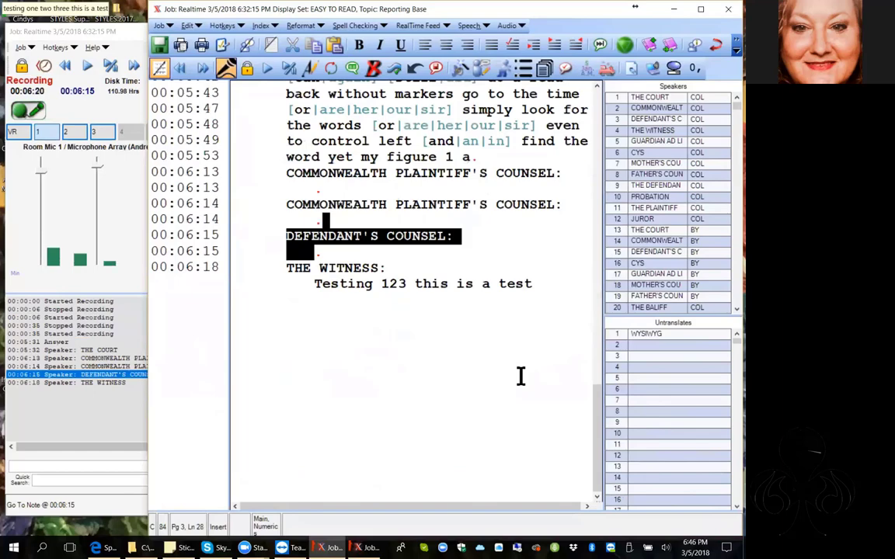
key("Up")
key("Up")
key("Up")
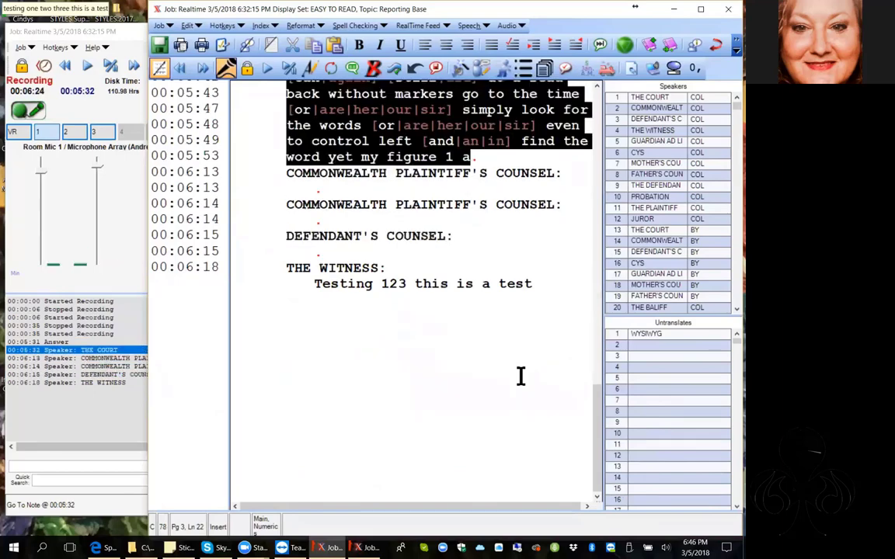
key("Down")
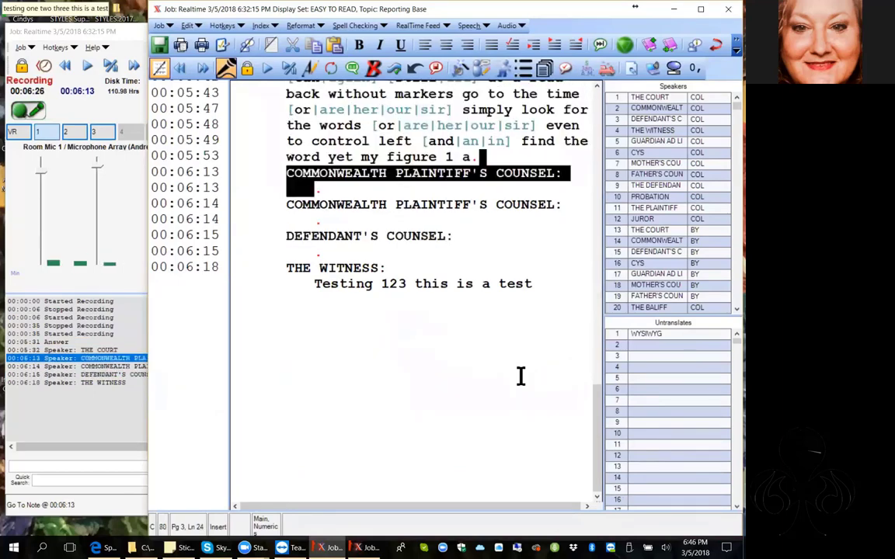
key("Down")
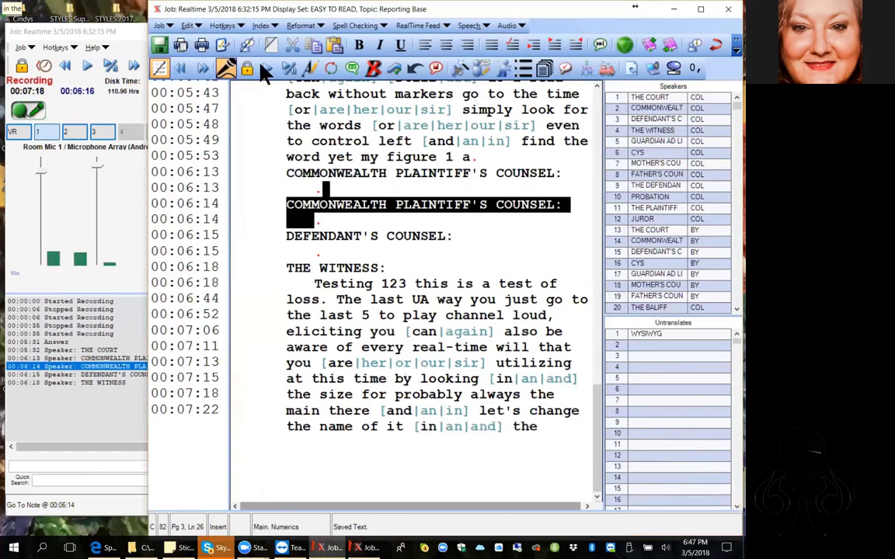
left_click(187, 25)
Enable the Adria and General folders in Realtime Rules and reload the rules
left_click(139, 71)
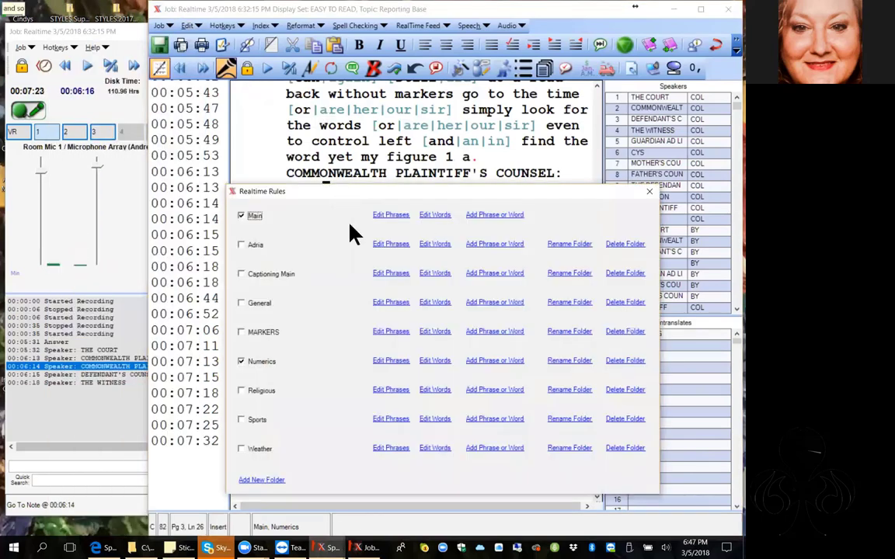
left_click(241, 245)
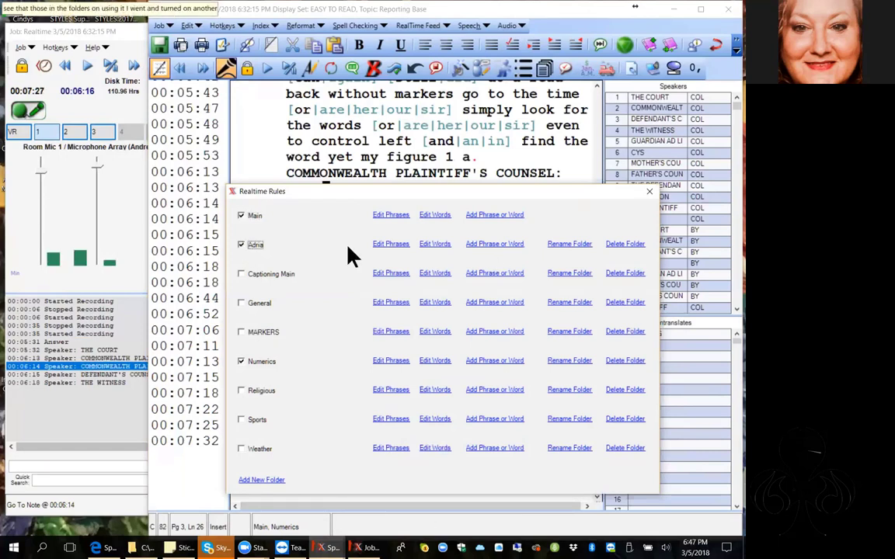
left_click(241, 303)
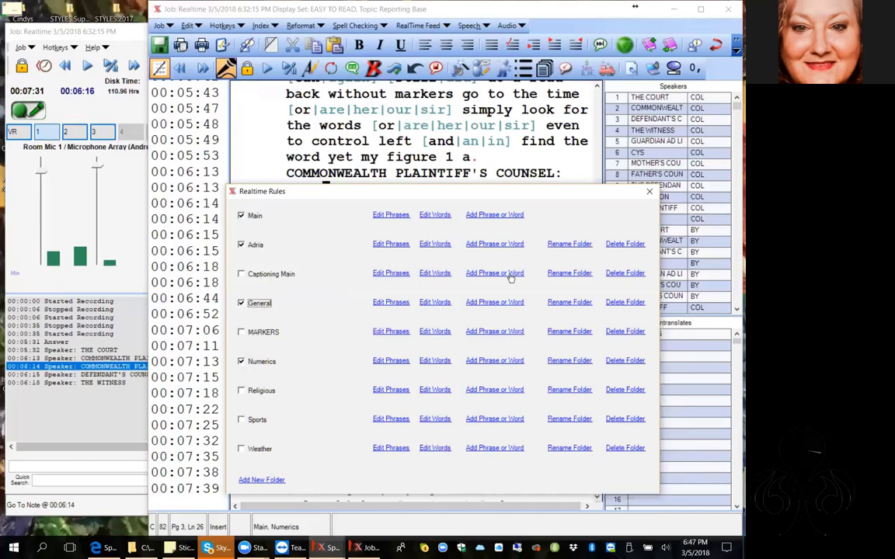
left_click(648, 192)
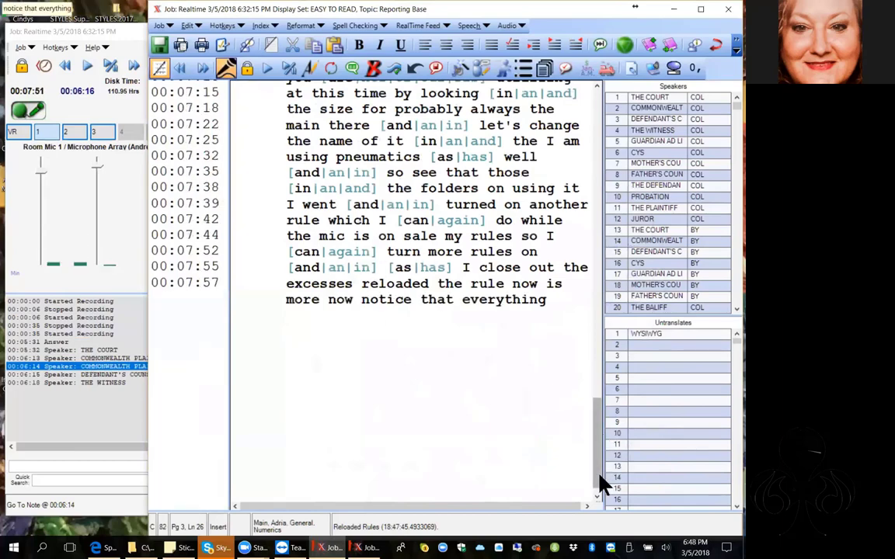
Scroll back to the 00:01:08 passage to review the retranslated 'would' text
scroll(589, 233, "up", 20)
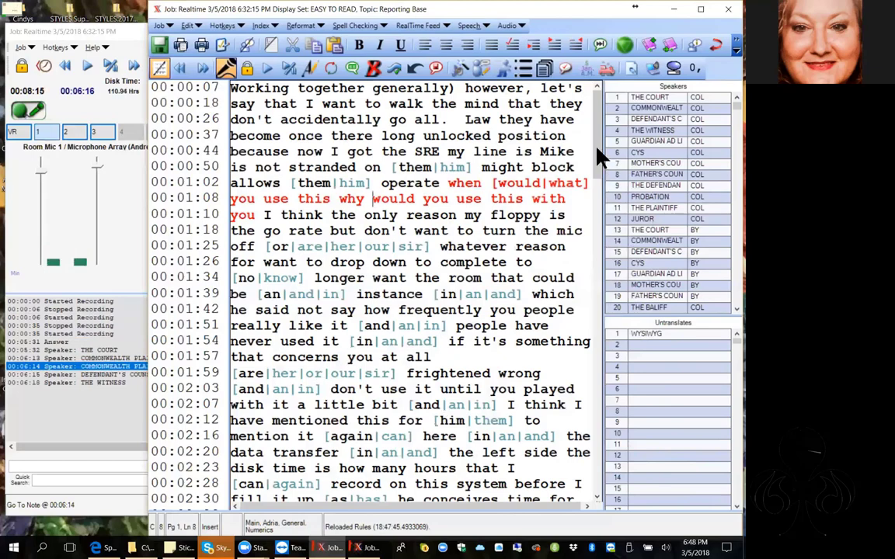
Retype 'I think' as ', I think,' and move to the latest transcript text
left_click(592, 310)
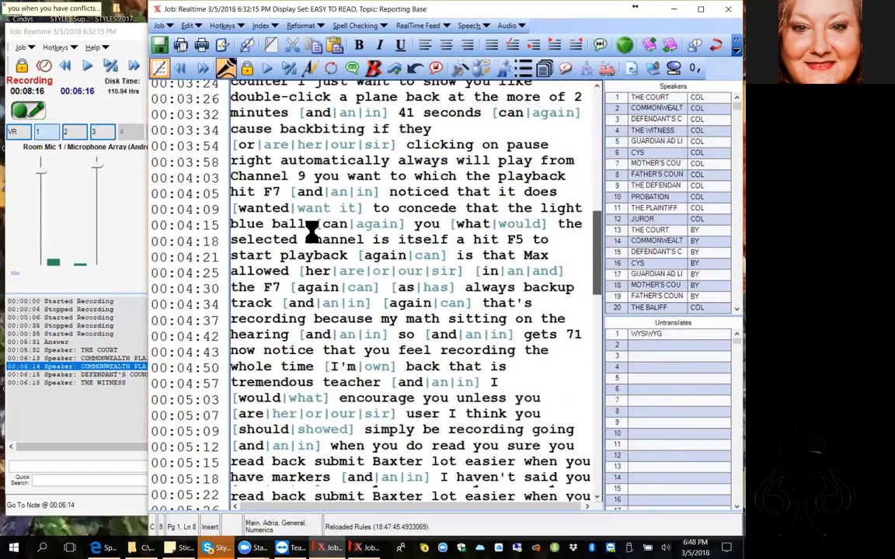
scroll(310, 231, "down", 5)
left_click(257, 141)
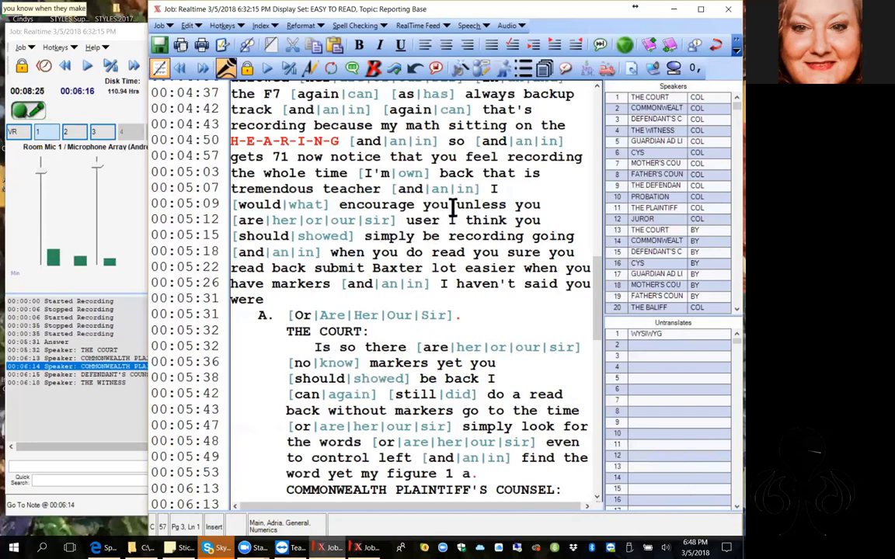
left_click_drag(450, 220, 507, 223)
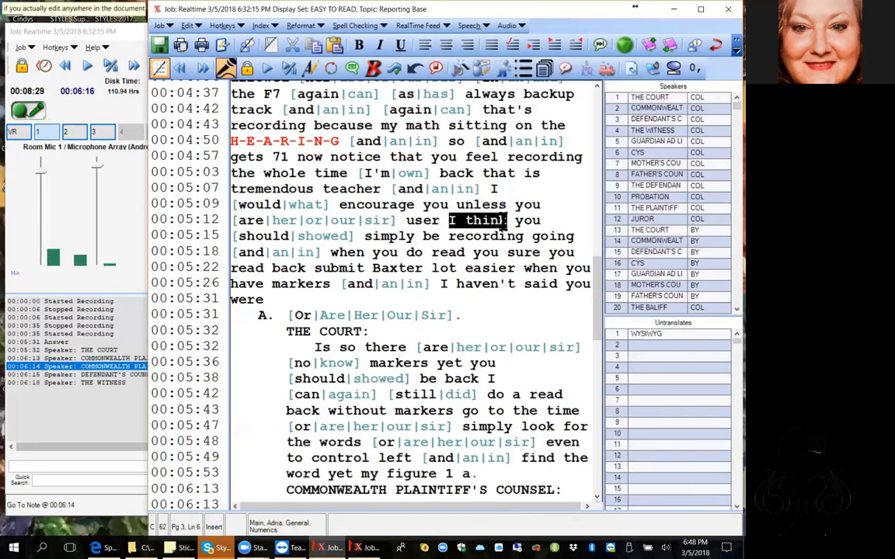
type(", I think,")
left_click(533, 253)
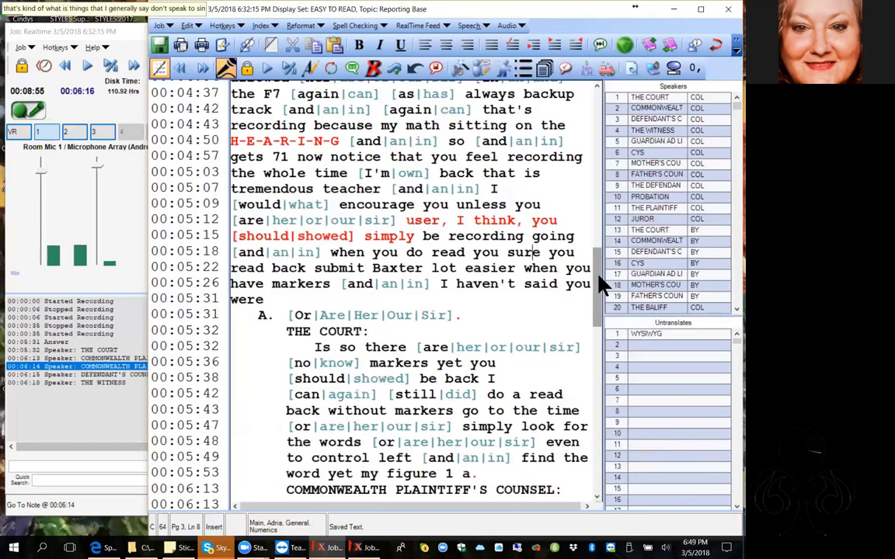
scroll(602, 285, "up", 5)
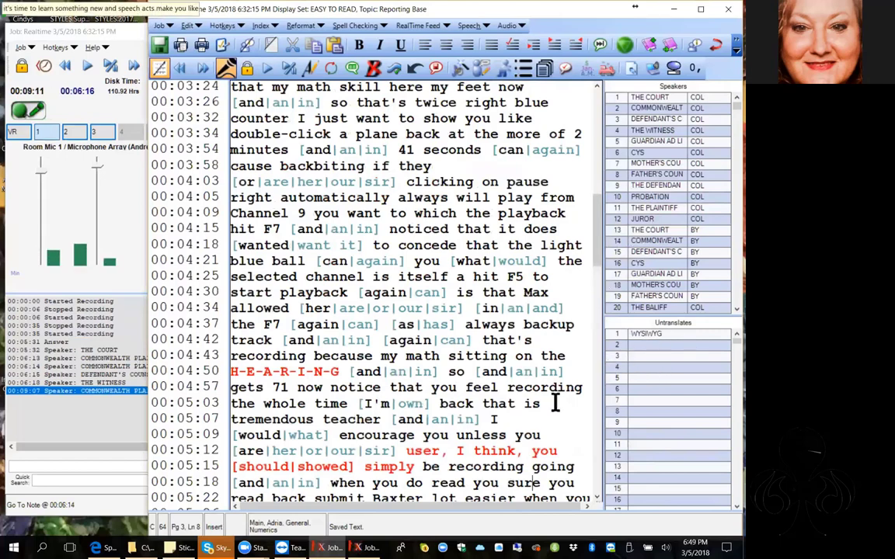
left_click_drag(595, 230, 584, 519)
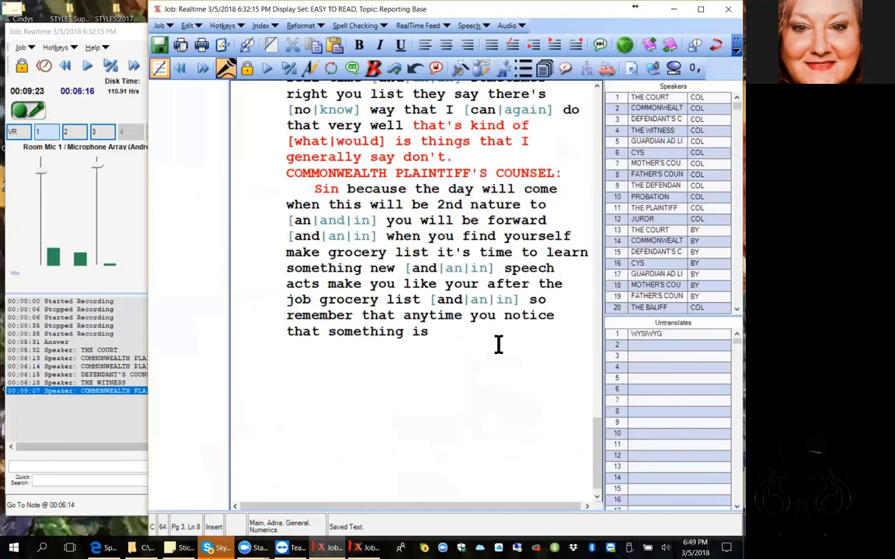
Dictate 'not coming up in real time' and add Adria as Untranslates row 2
type("not coming up")
type(" [in|an|and] real time now")
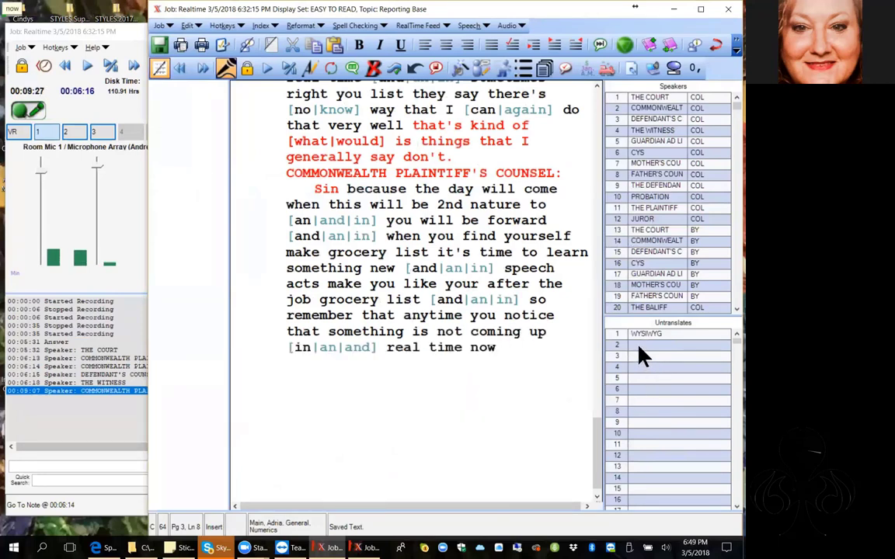
left_click(637, 346)
type("Adria")
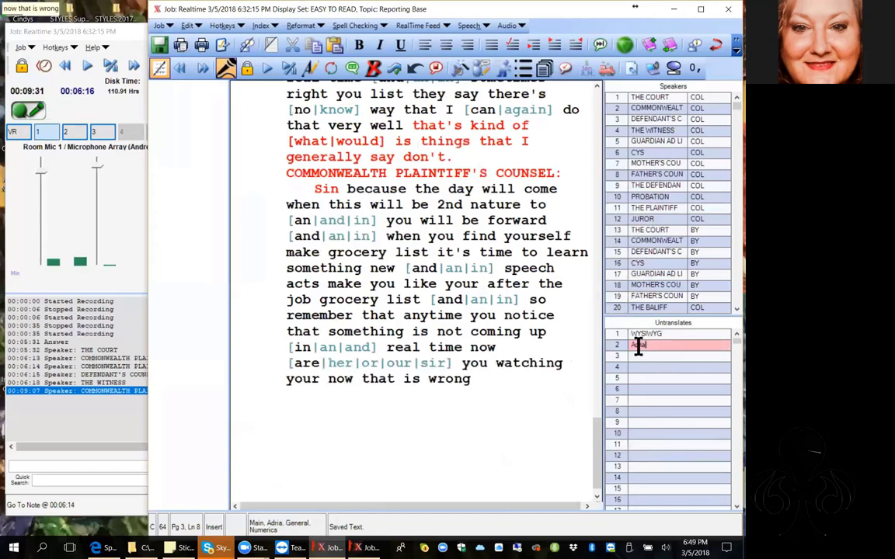
key("Return")
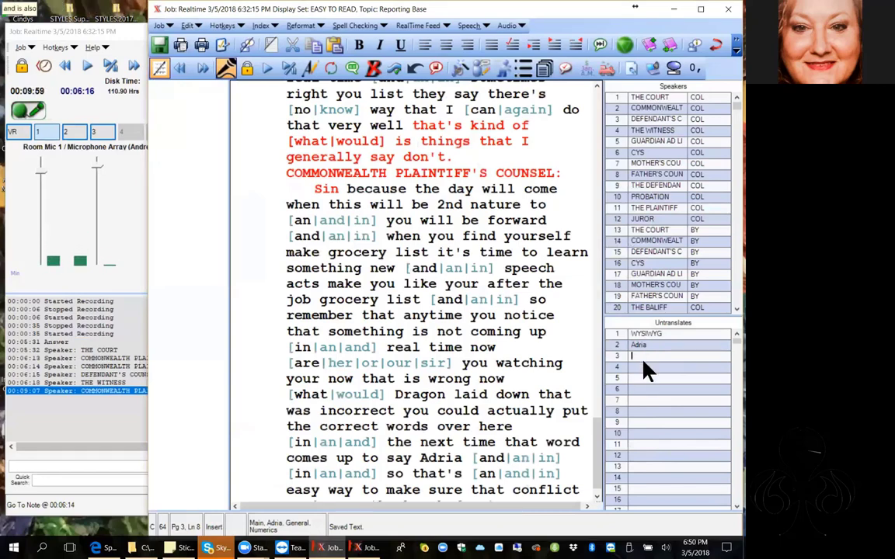
Enter the long phrase 'more than a few words because you have 255 charact' in row 3
type("more than")
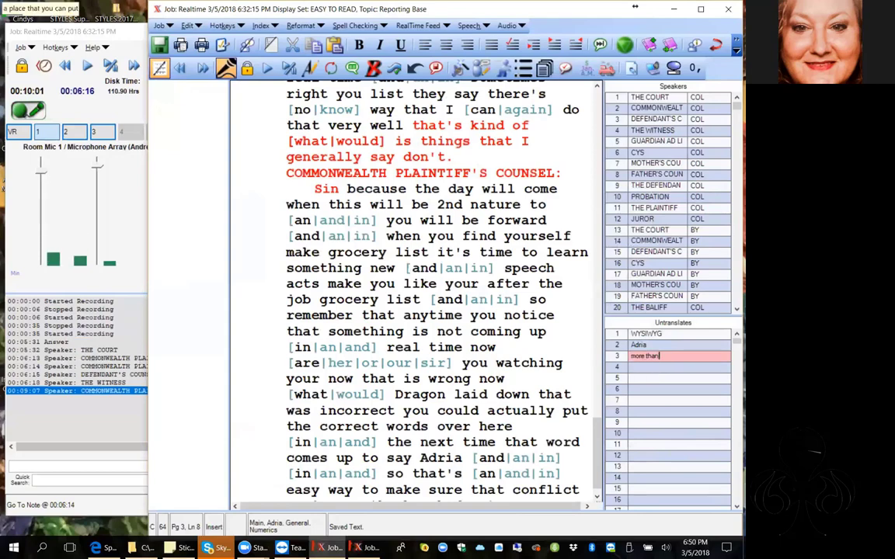
type(" a few wo")
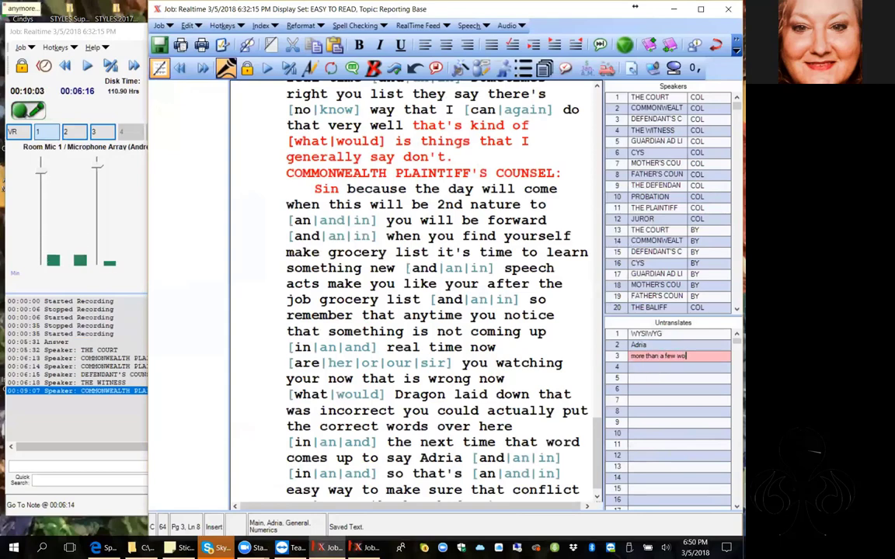
type("rds because you have 25")
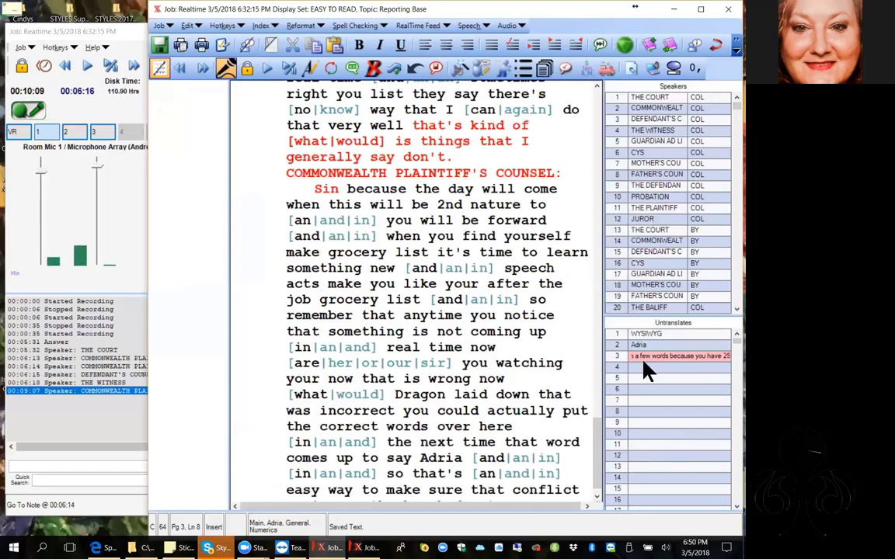
type("5 charact")
key("BackSpace")
key("BackSpace")
key("BackSpace")
key("BackSpace")
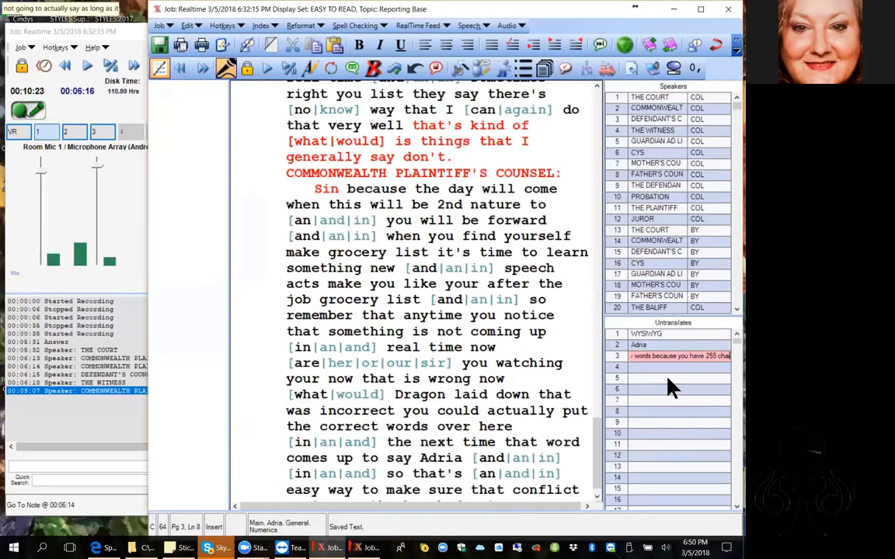
key("Return")
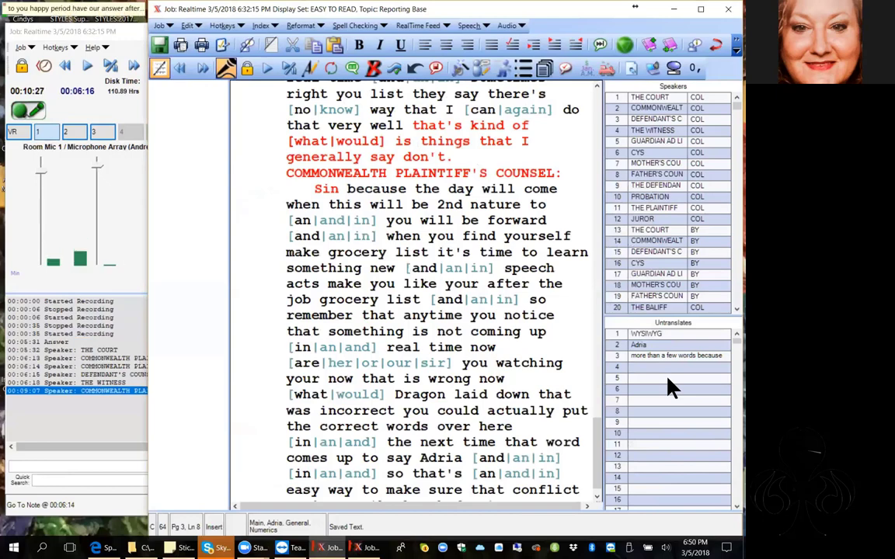
Clear row 3 and add 'more than a few words because' as row 4
scroll(450, 342, "down", 7)
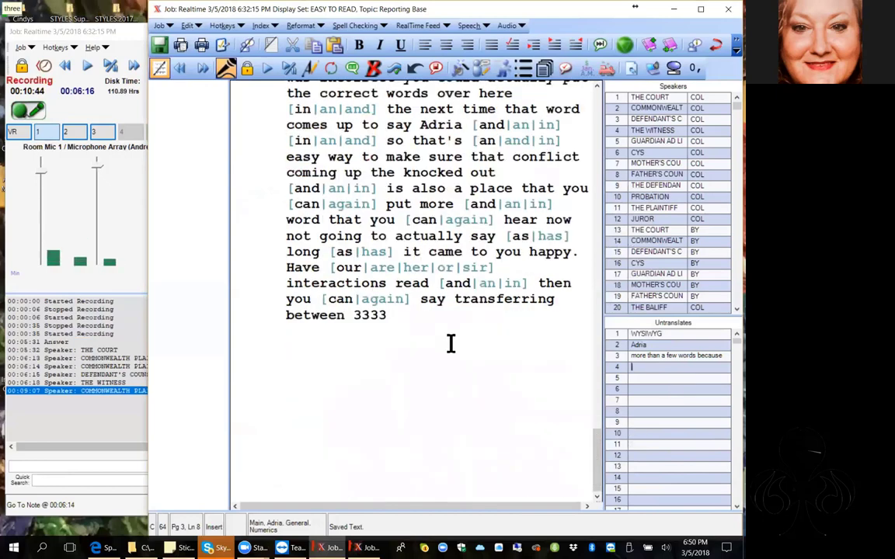
left_click(633, 355)
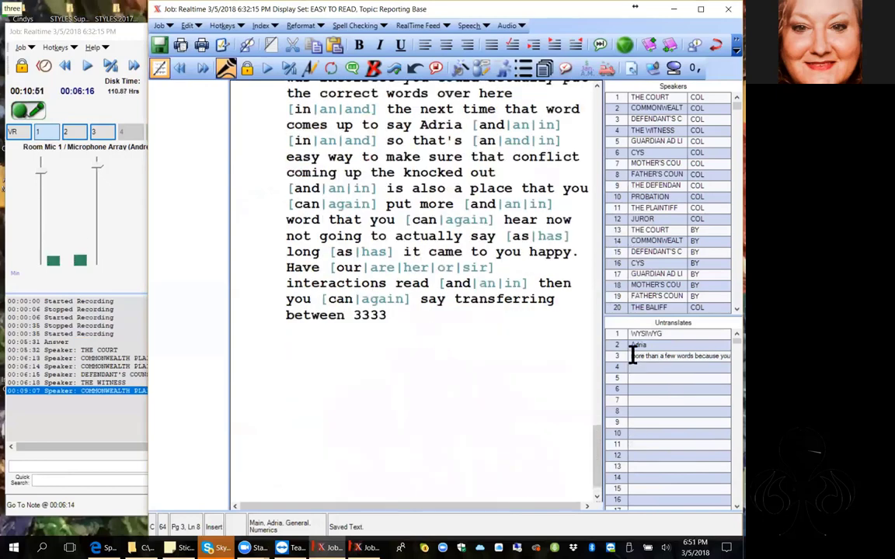
left_click_drag(633, 356, 733, 368)
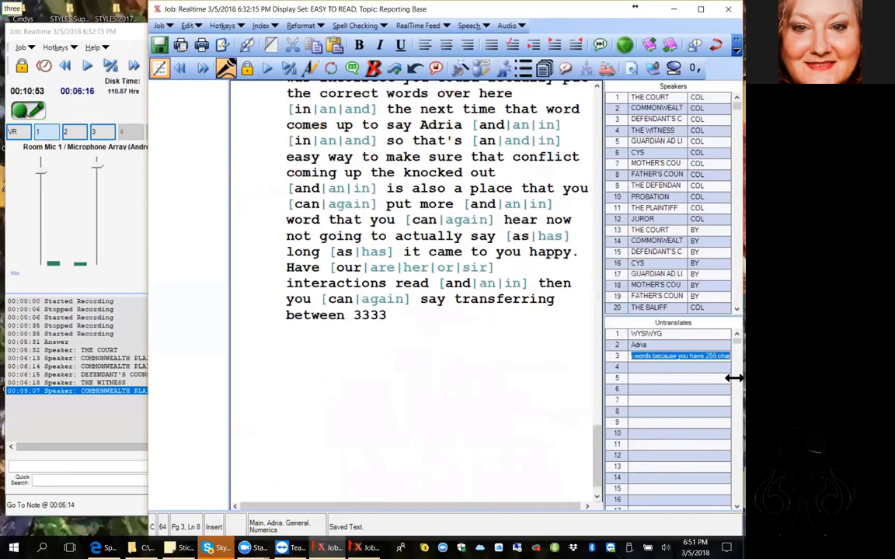
key("Delete")
left_click(647, 366)
type("more than a few words because")
key("Return")
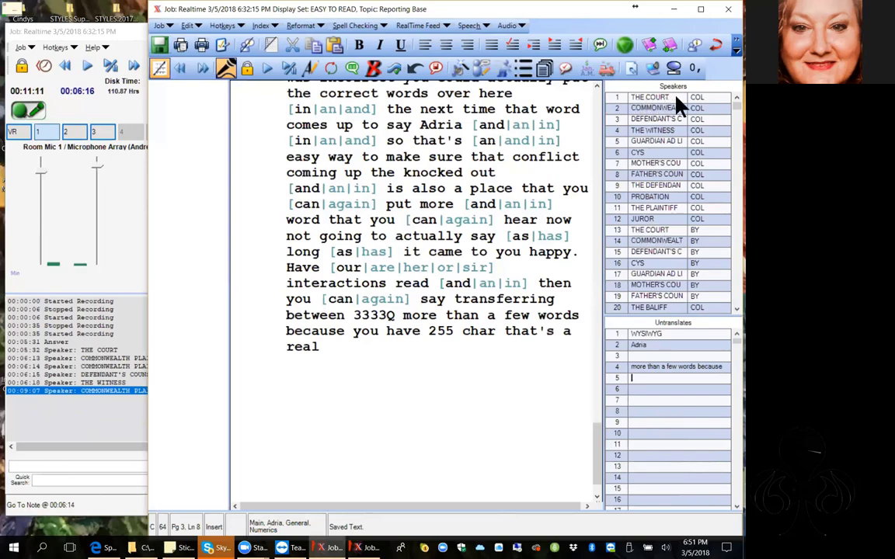
left_click(653, 242)
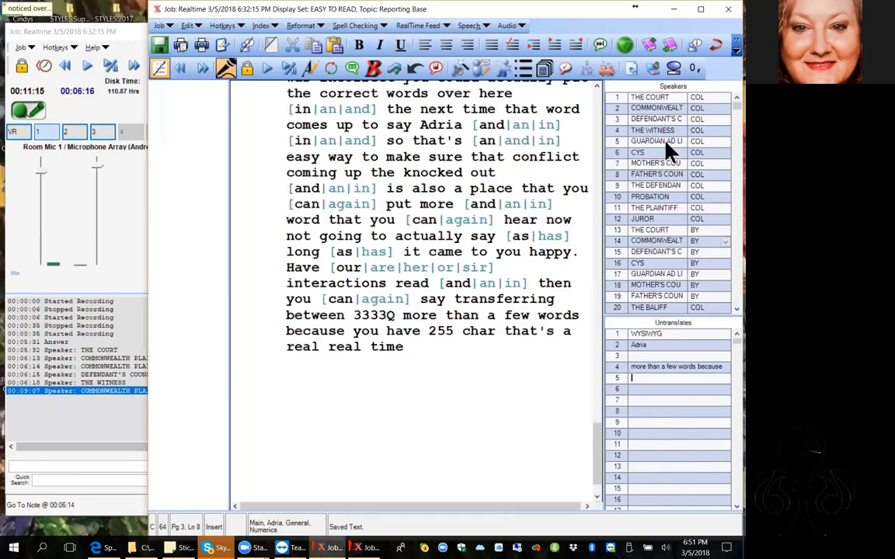
Dictate 'training work by' and insert the BY COMMONWEALTH PLAINTIFF'S COUNSEL: label using speaker number 14
left_click(713, 220)
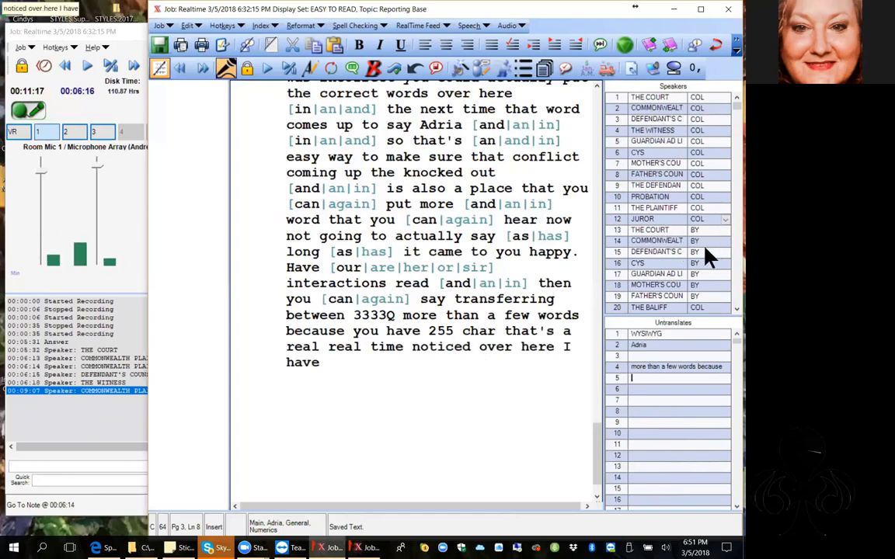
left_click(709, 309)
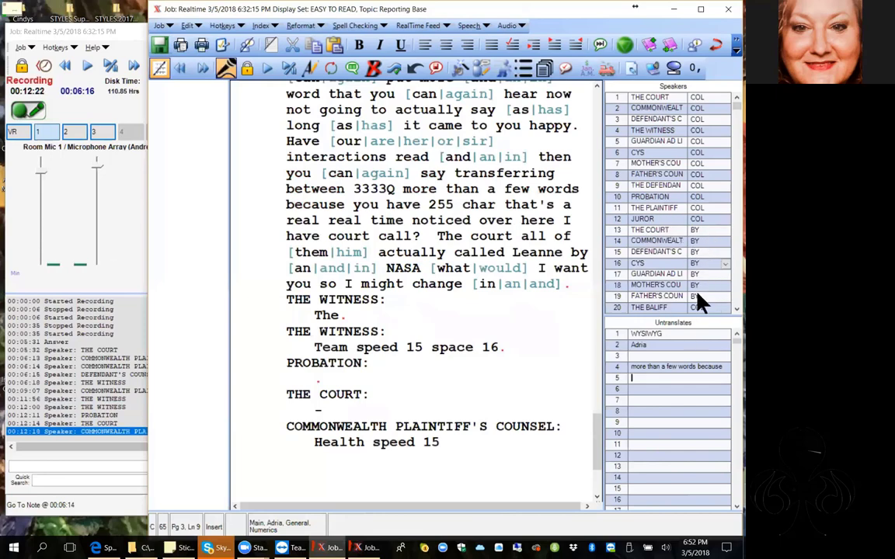
type("training work by14")
key("Return")
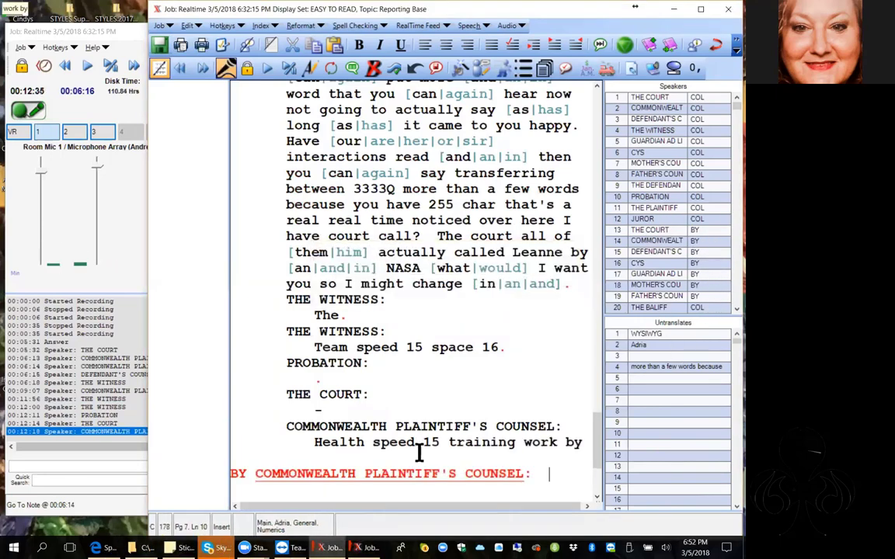
Dictate 'so by Commonwealth so it's just a change of speaker where Commonwealth' after the label, then expand the recording window's note area
left_click(427, 506)
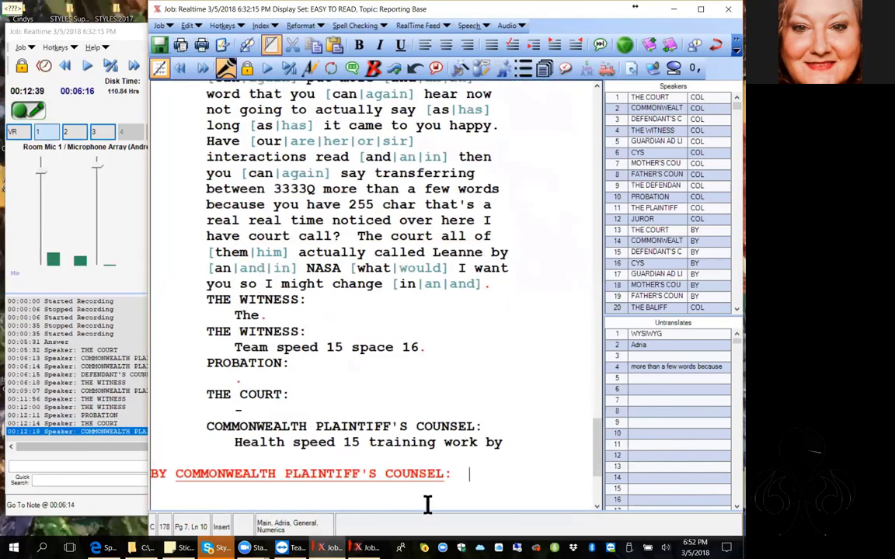
type("so by ")
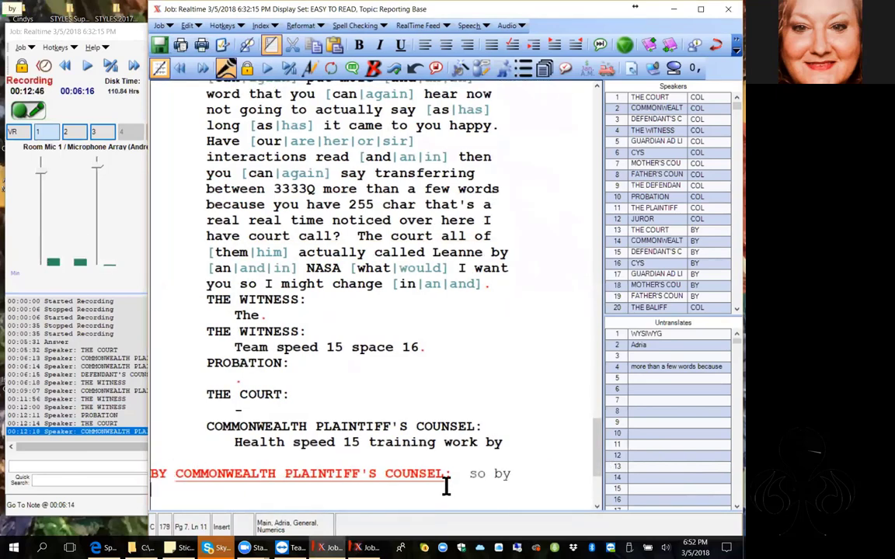
type("Commonwealth ")
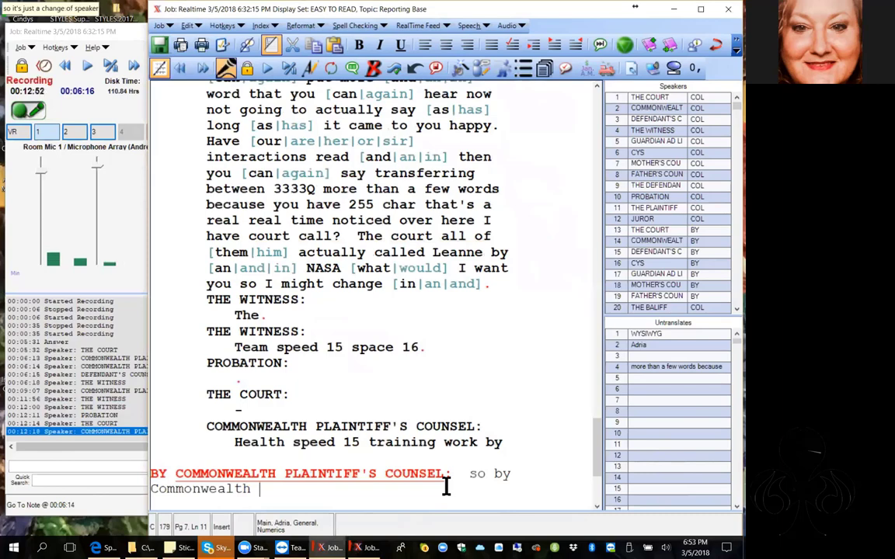
type("so it's just a change of speaker where Commonwealth")
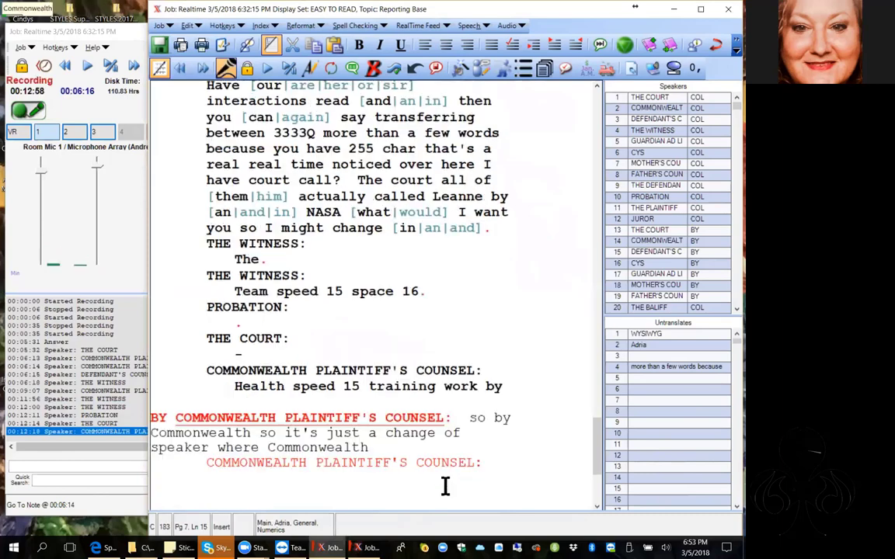
left_click(42, 465)
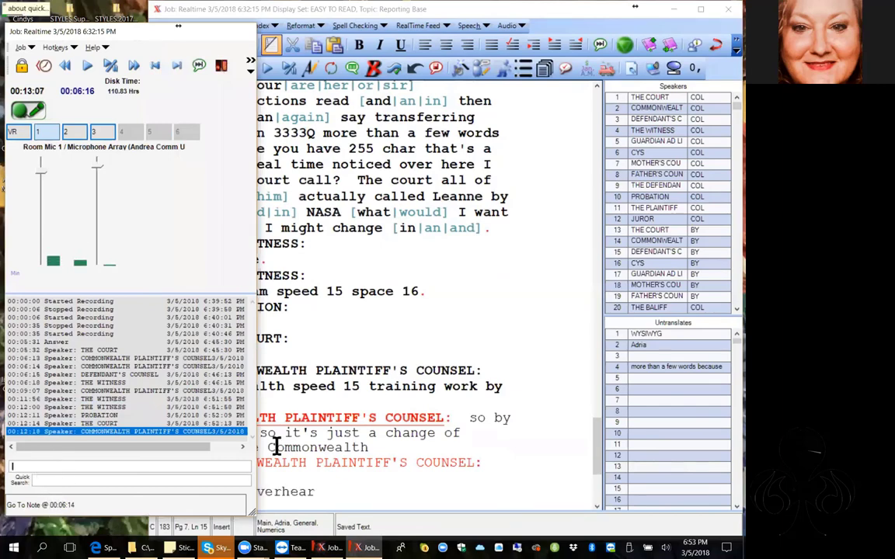
left_click(302, 448)
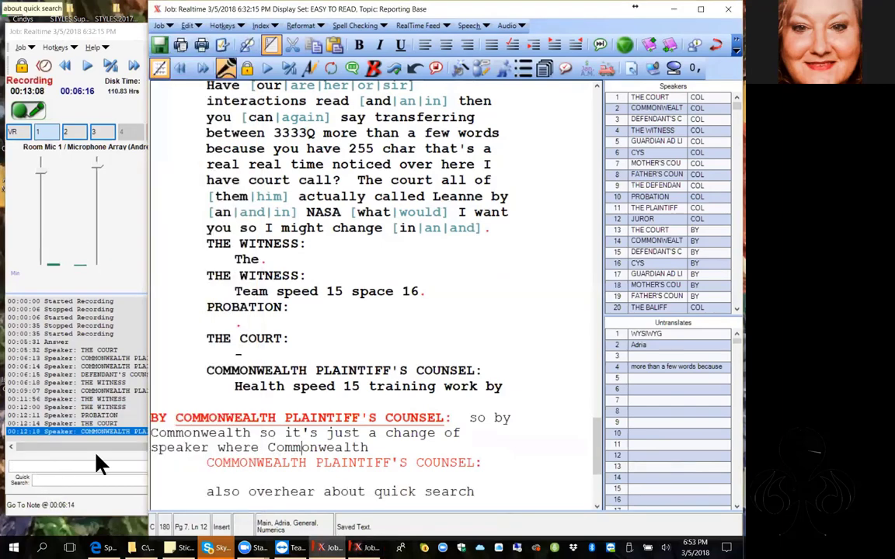
Add the note 'this is my note' to the recording log
left_click(33, 465)
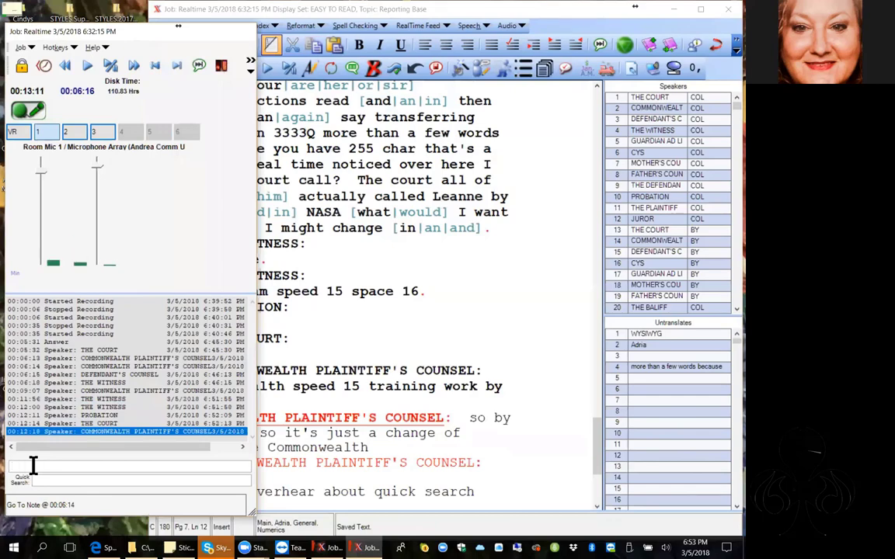
type("this is my note")
key("Return")
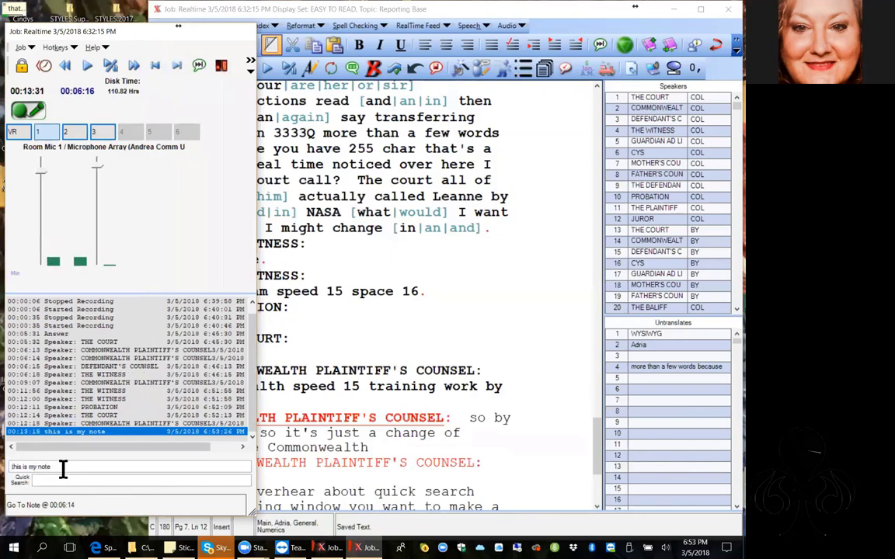
Add a second note reading 'THERIOT' to the recording log
type("THERE")
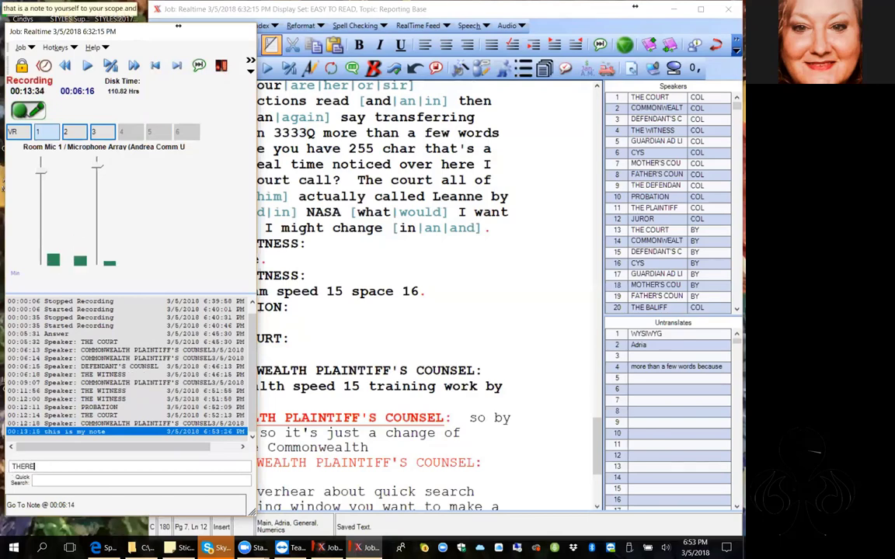
key("BackSpace")
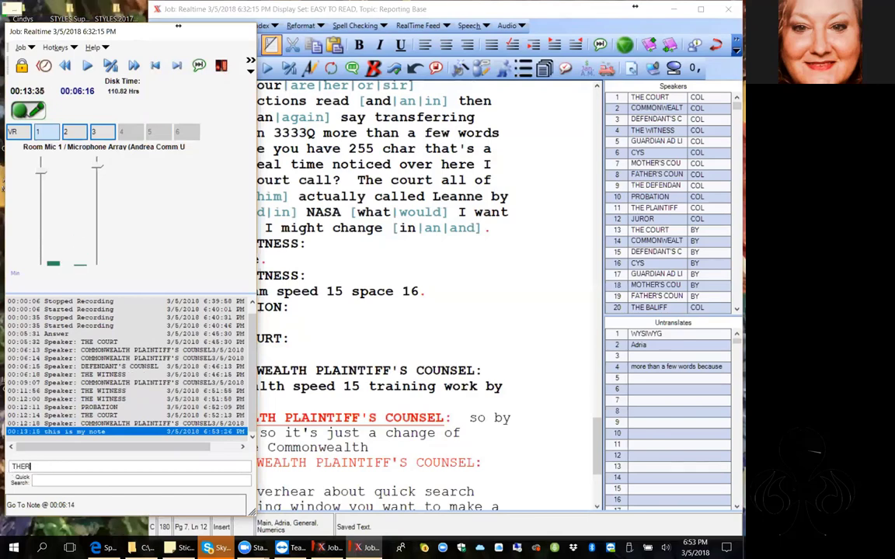
type("IOT")
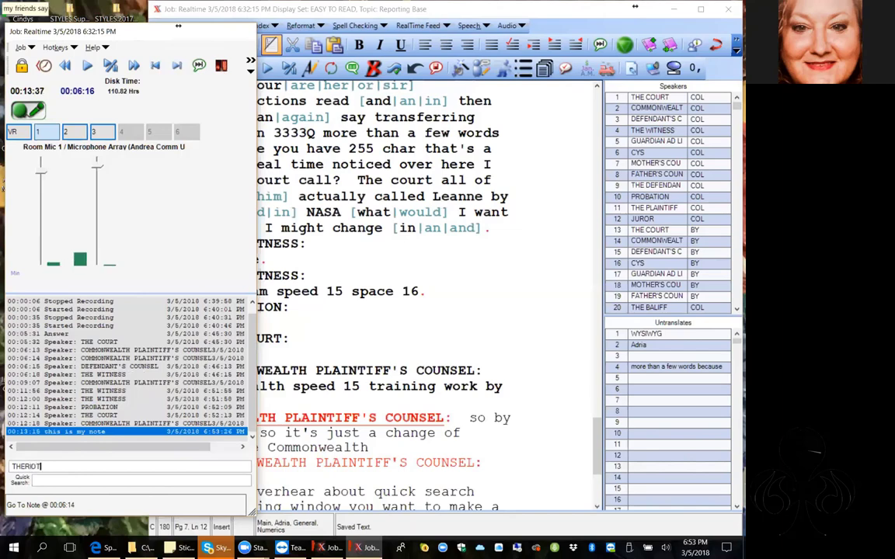
key("Return")
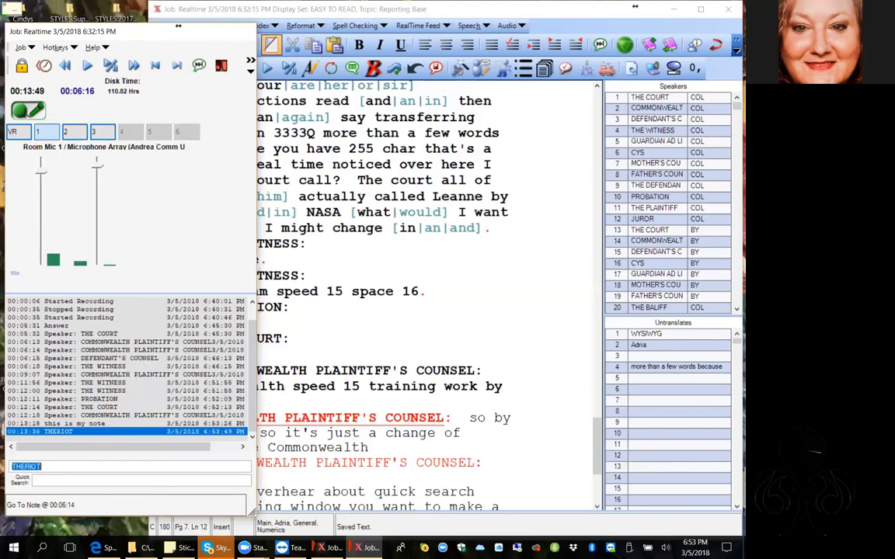
Quick Search the notes for 'THE WITNESS', cycling matches to the 00:11:56 entry, then return to the transcript
left_click(56, 482)
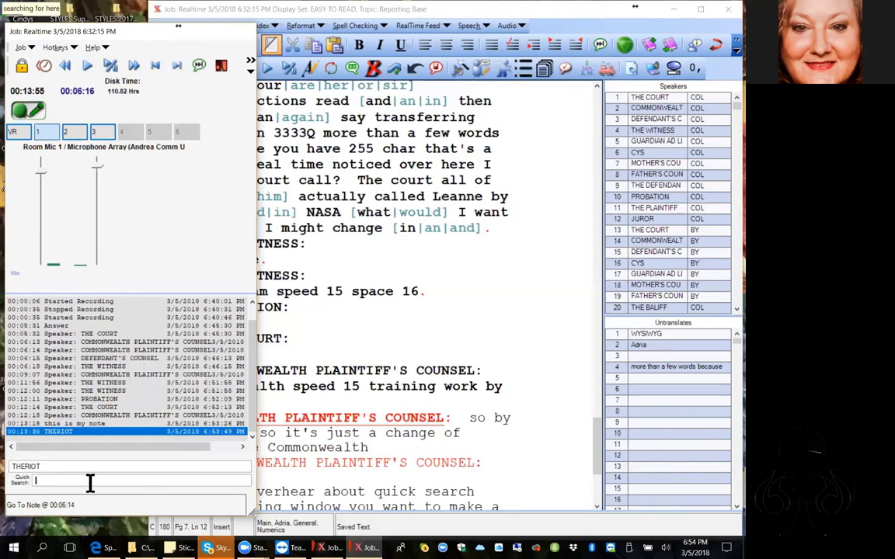
type("T")
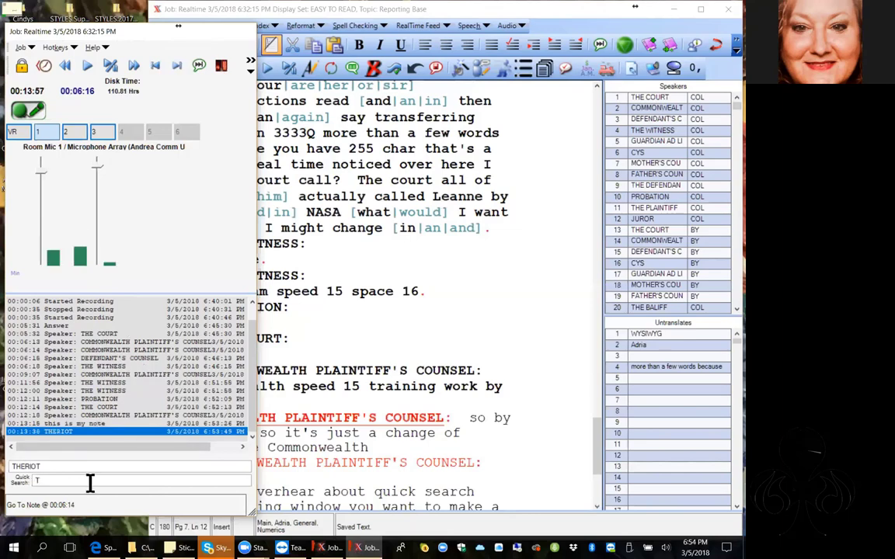
type("HE WITNESS")
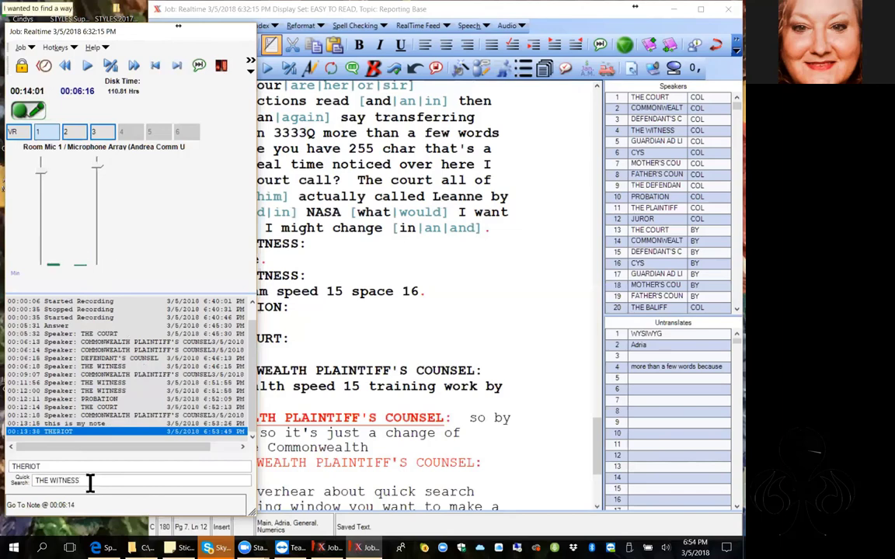
key("Return")
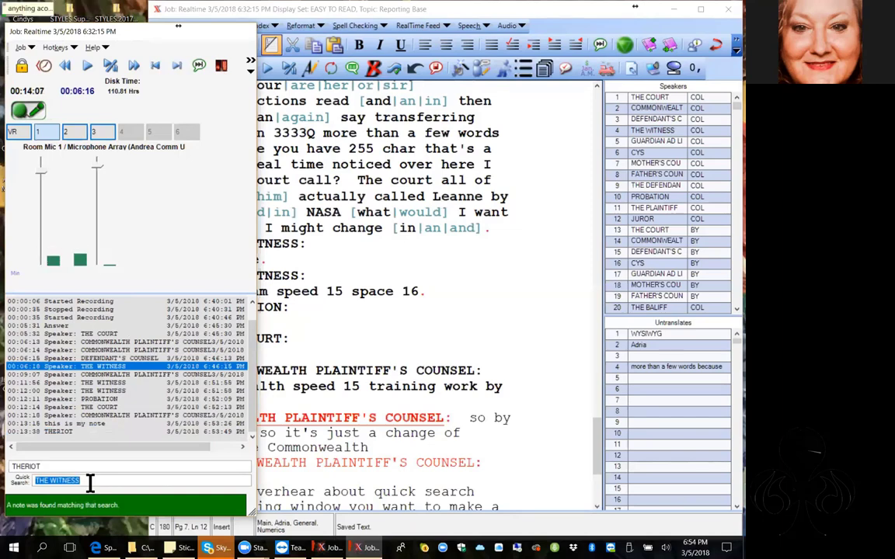
key("Return")
key("Return")
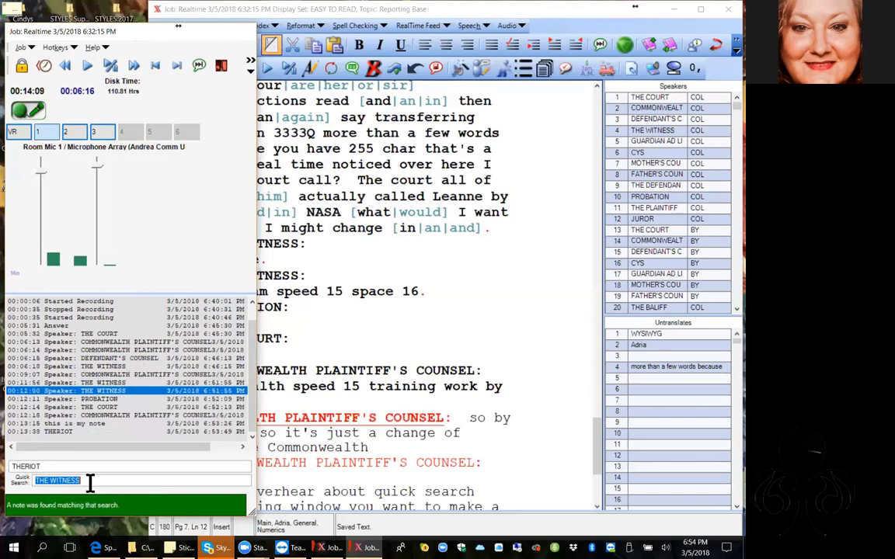
key("Return")
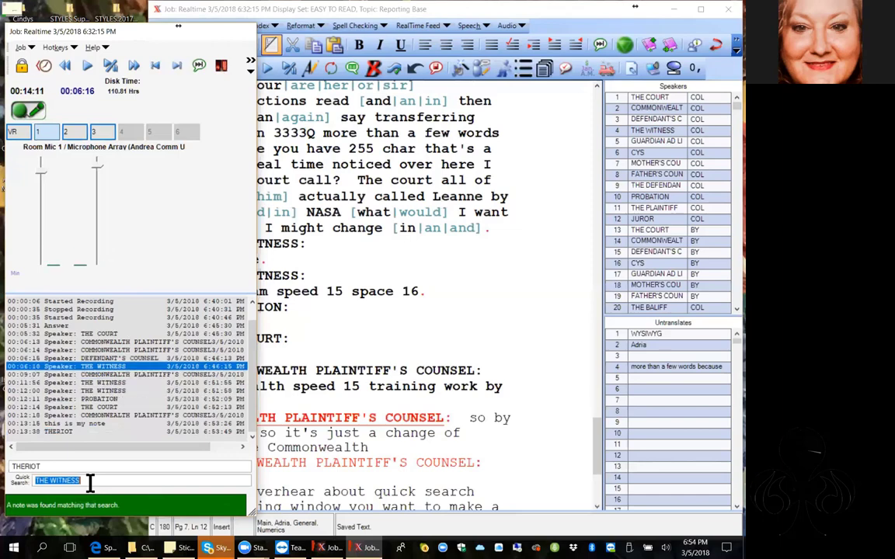
key("Return")
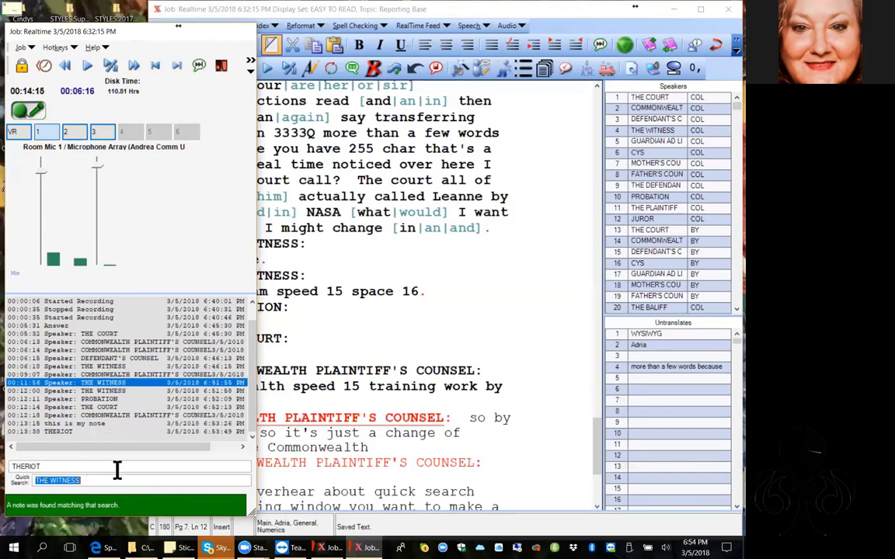
left_click(274, 493)
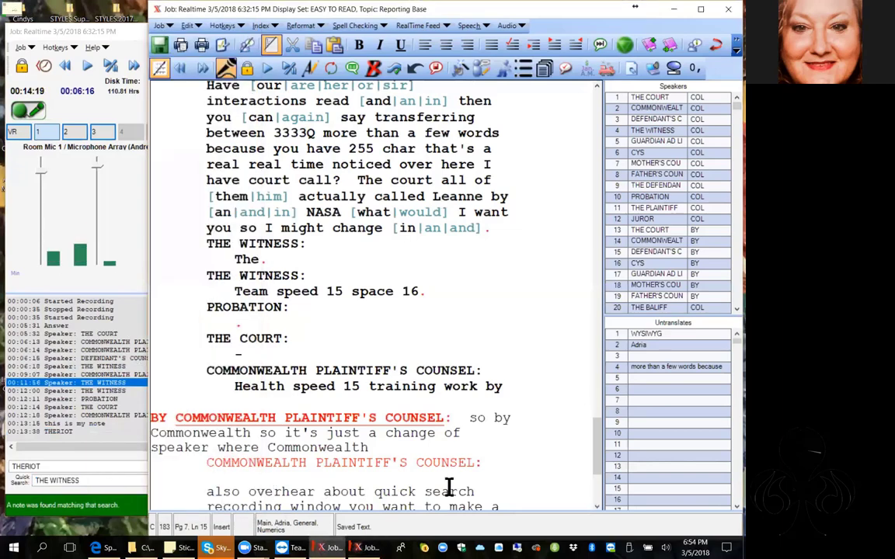
left_click(599, 455)
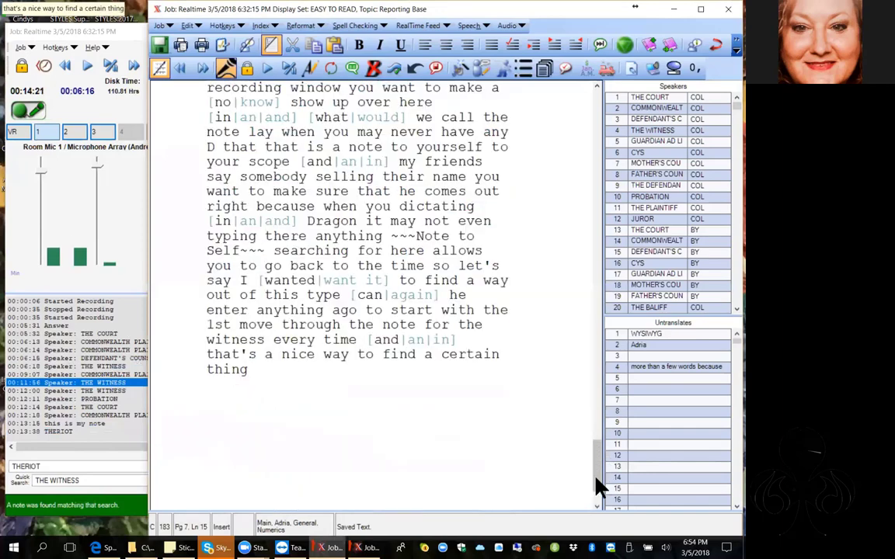